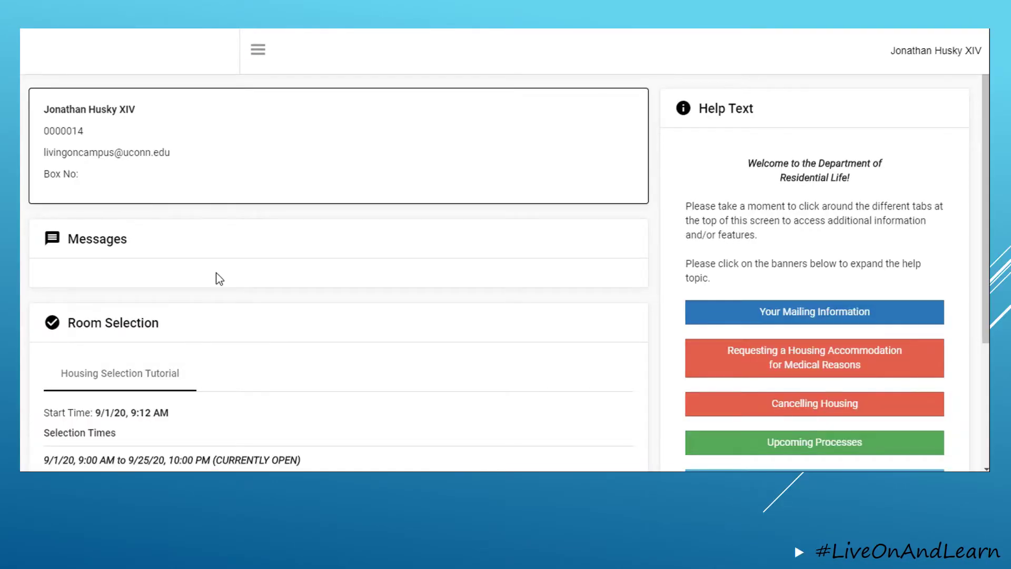
- Go to Room Selection > Select Roommates for the Fall 2020 term
click(260, 56)
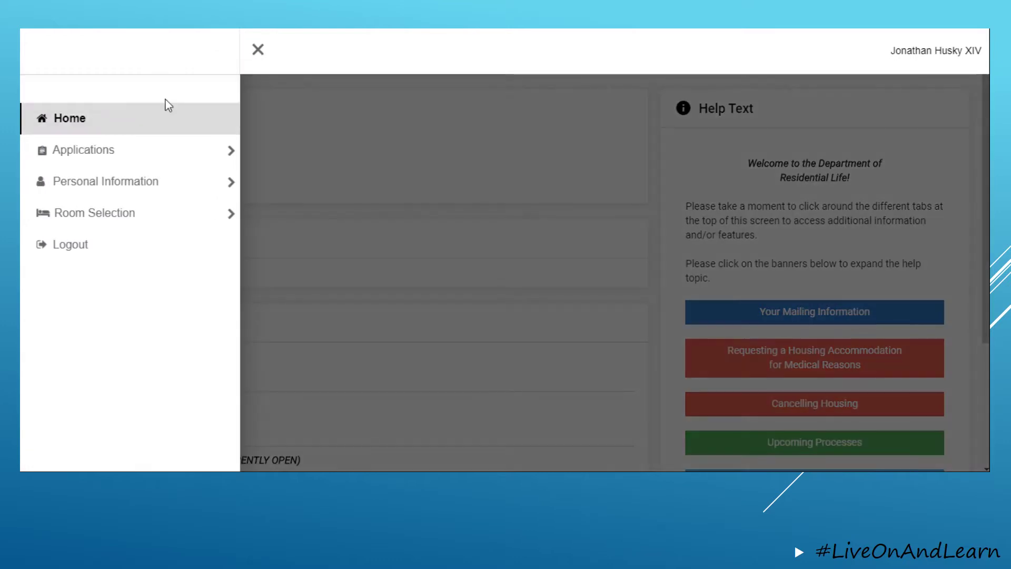
click(84, 213)
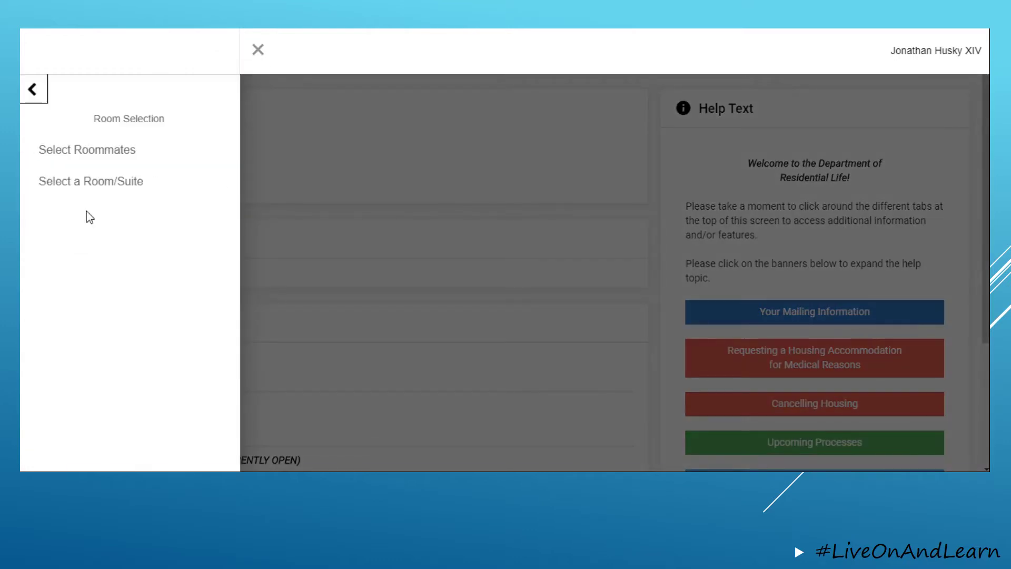
click(92, 150)
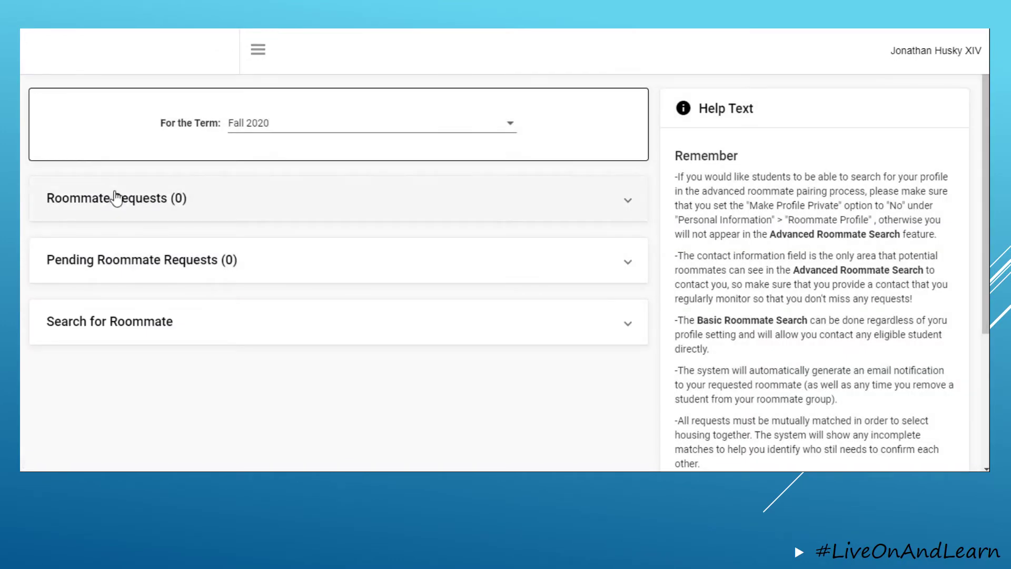
- Keep Fall 2020 as the term and verify Pending Roommate Requests is empty
click(260, 130)
click(156, 143)
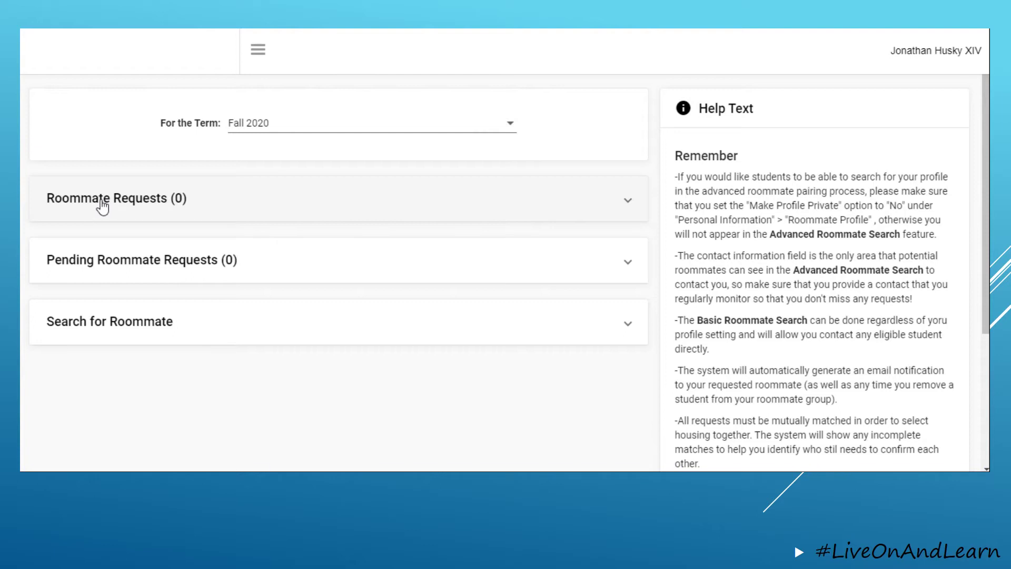
click(140, 274)
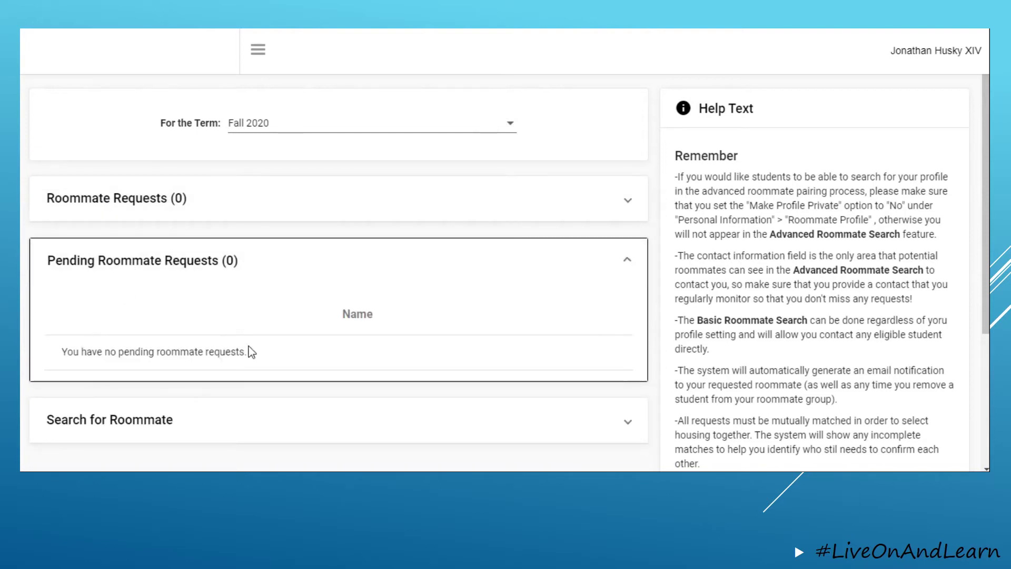
click(208, 264)
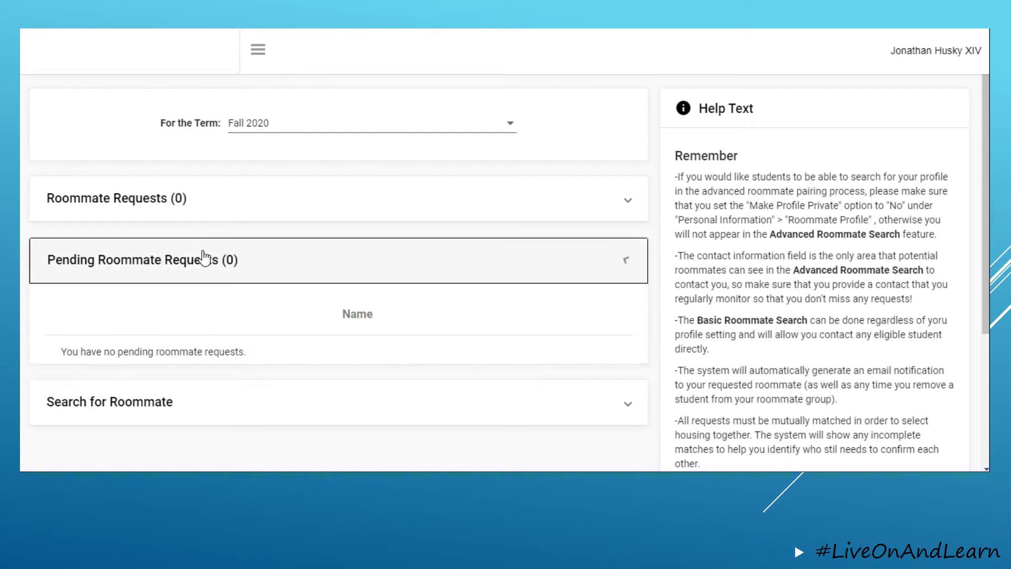
- Expand Search for Roommate and set How to Approach an Issue to 'Tell me face to face right away'
click(116, 332)
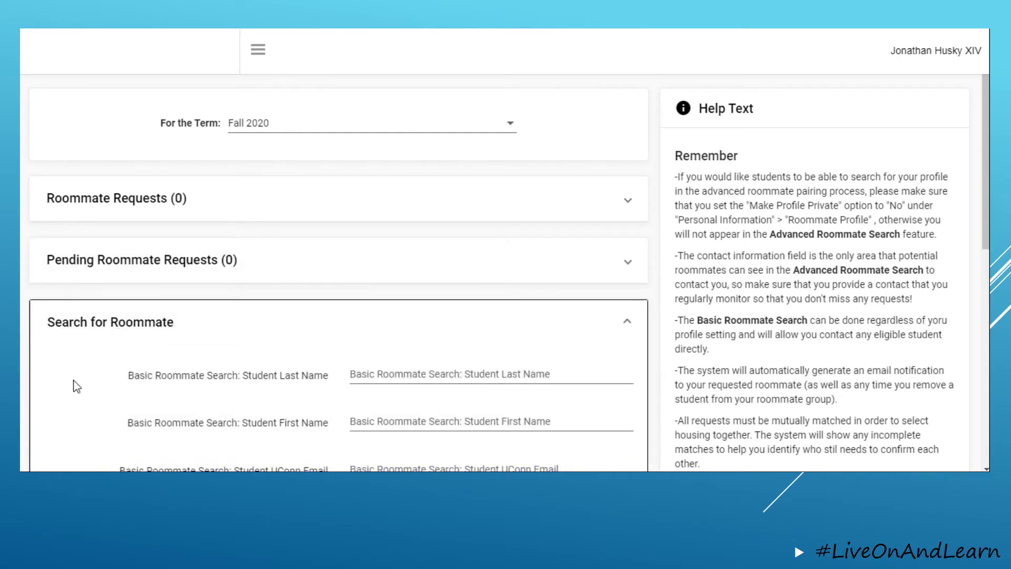
scroll(95, 382, down, 4)
scroll(95, 381, down, 1)
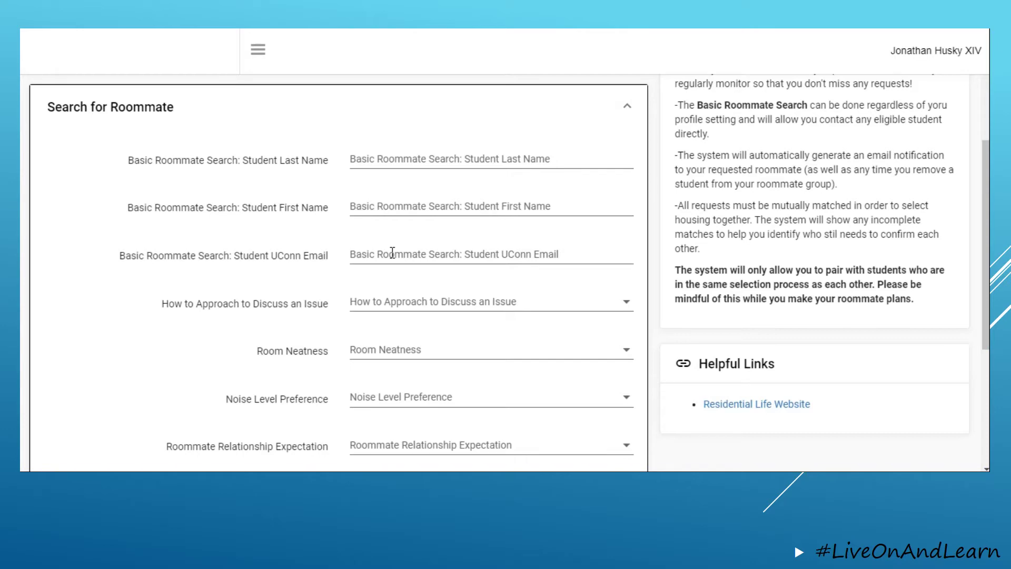
scroll(237, 280, down, 2)
scroll(235, 280, down, 2)
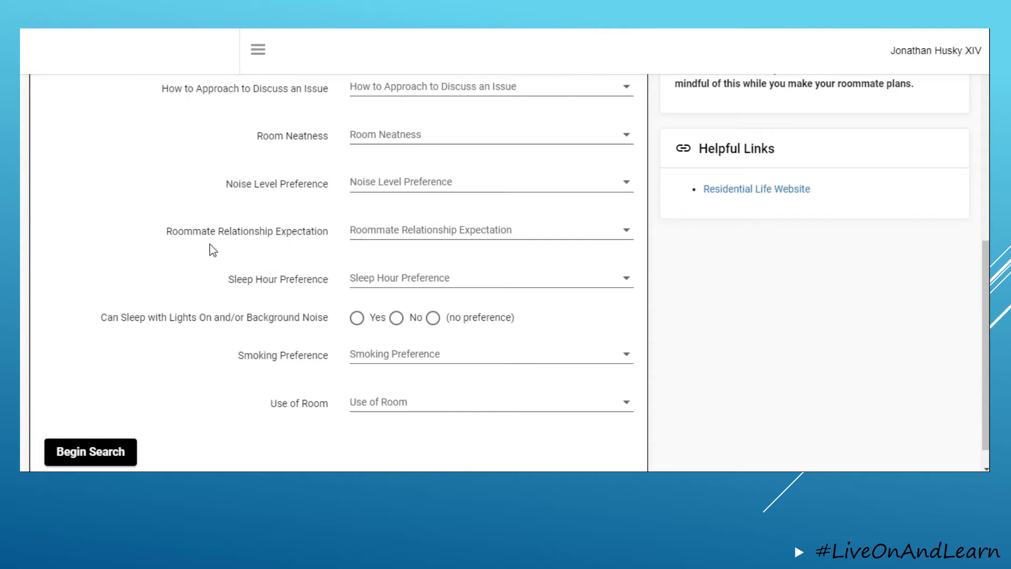
click(445, 94)
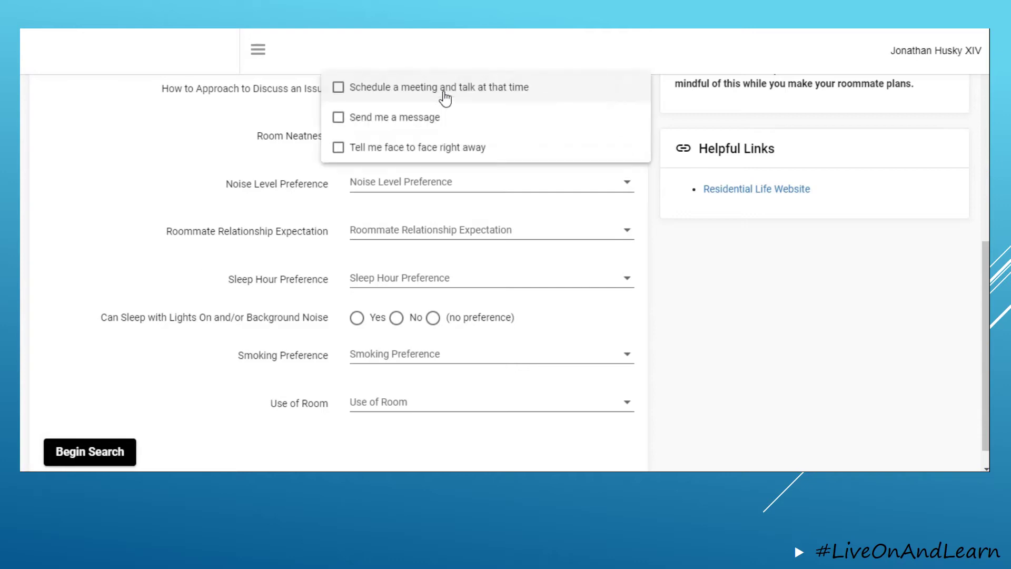
click(338, 149)
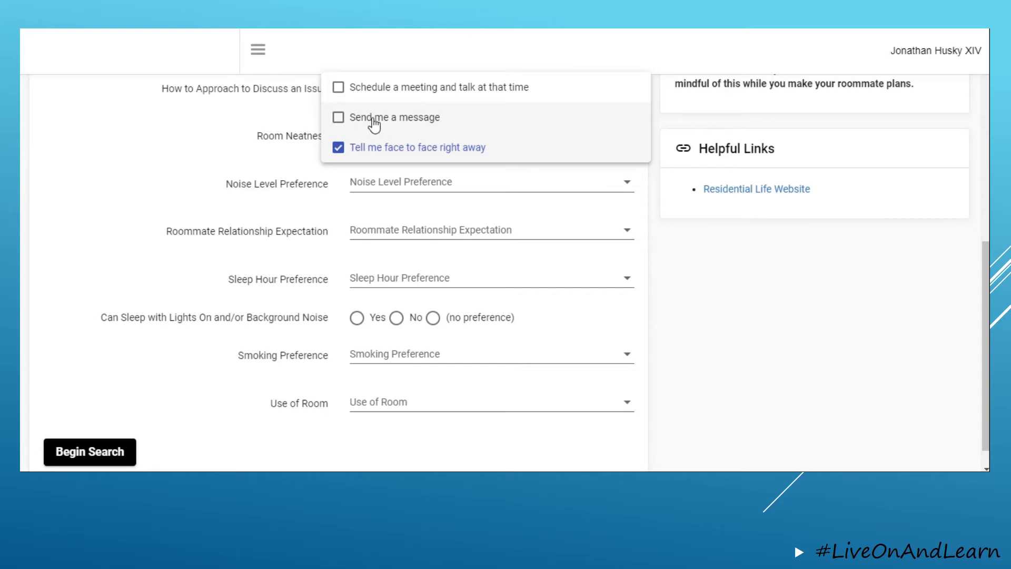
click(168, 170)
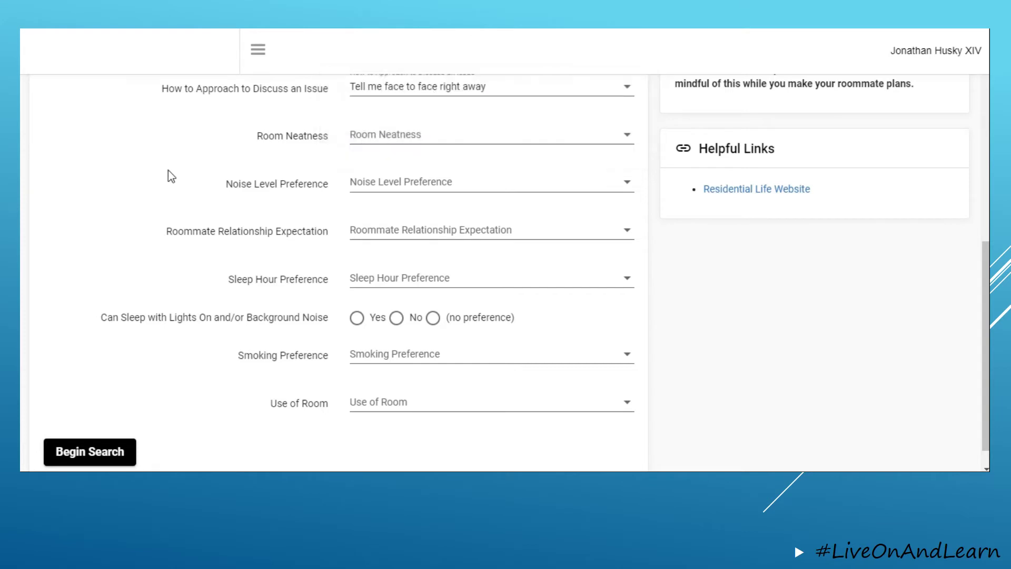
- Begin the search and scroll through the single result's profile to Request Roommate
click(103, 456)
scroll(204, 372, down, 3)
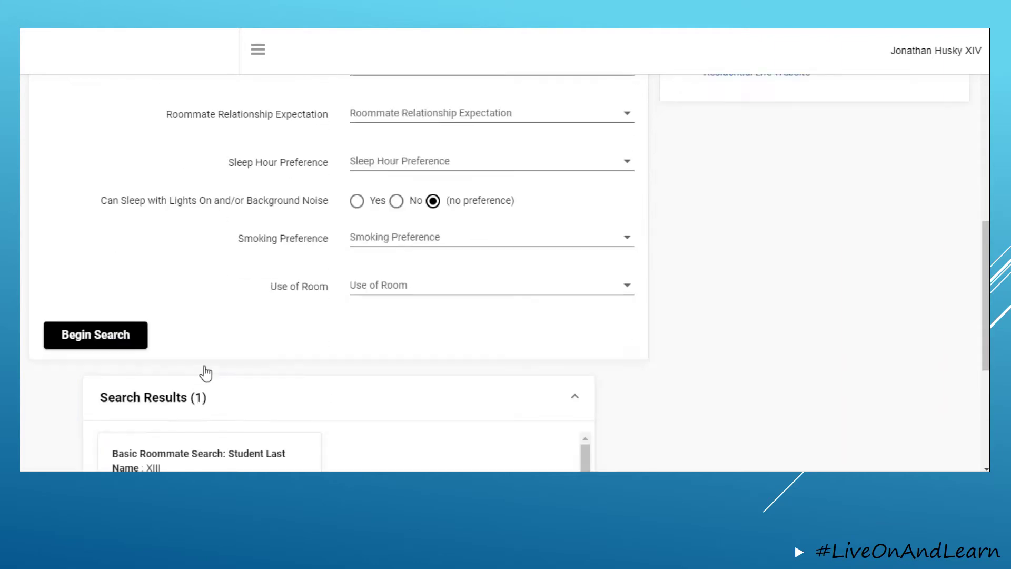
scroll(126, 352, down, 2)
scroll(42, 298, down, 2)
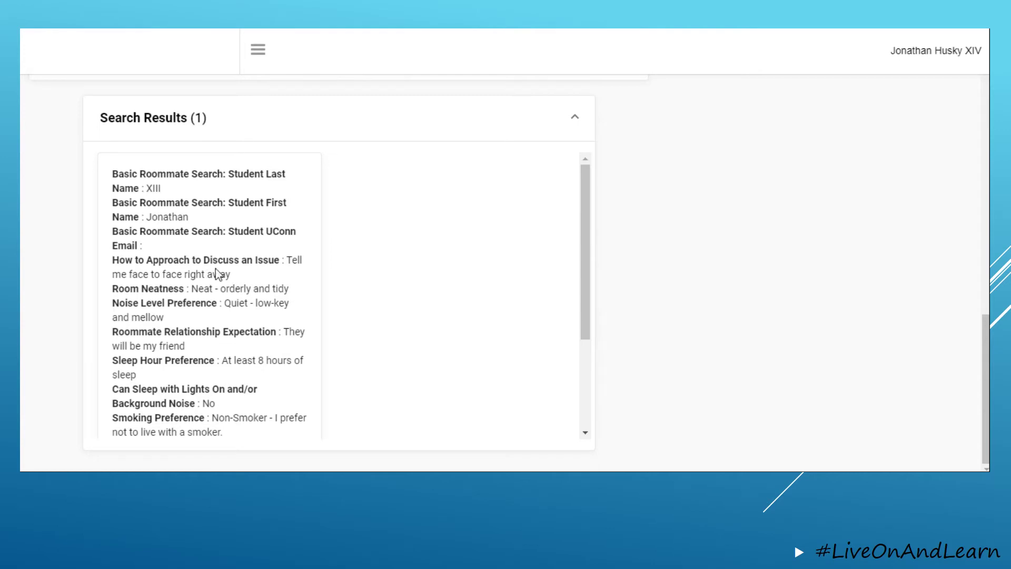
scroll(216, 274, down, 2)
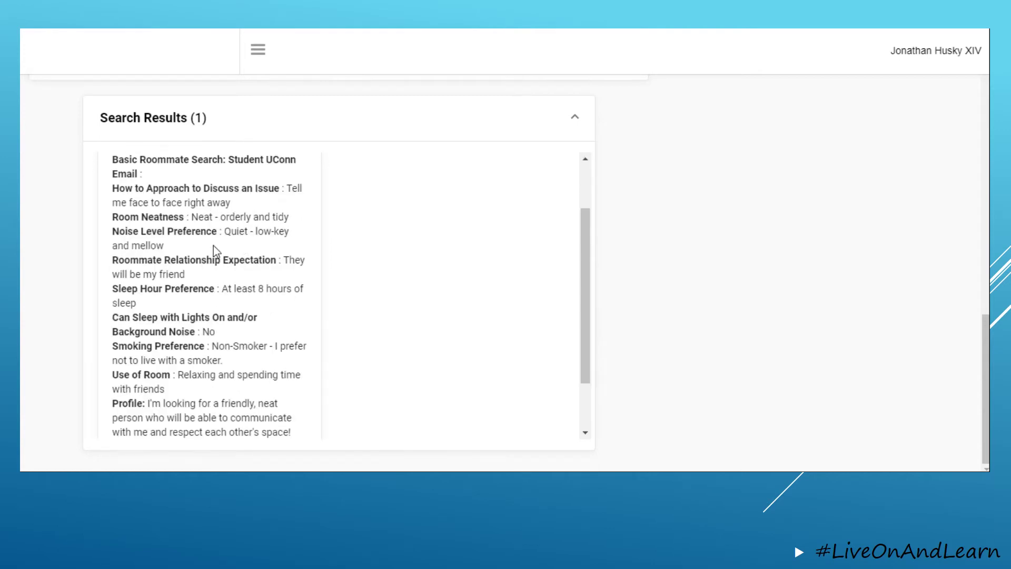
scroll(205, 332, down, 2)
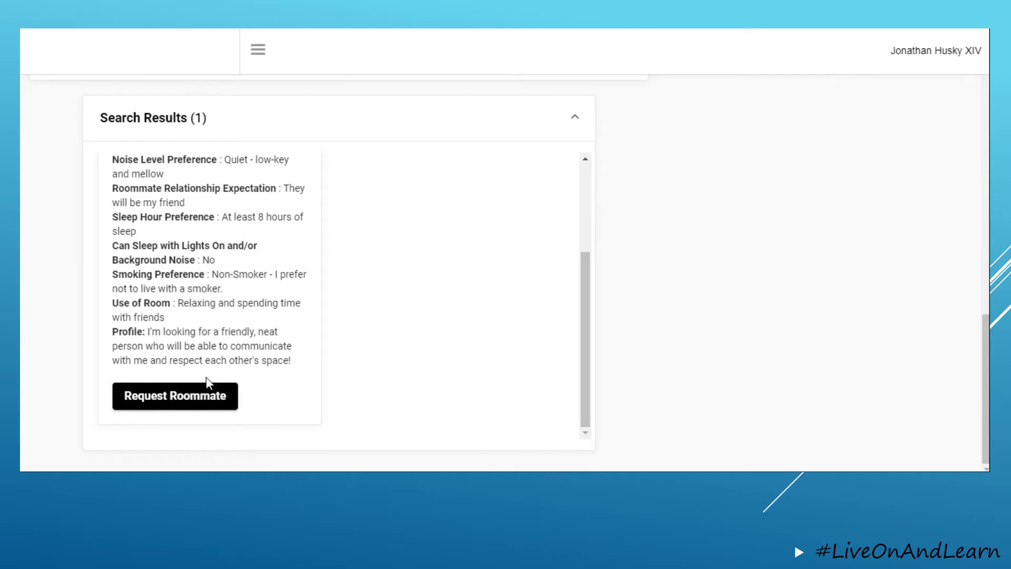
click(263, 53)
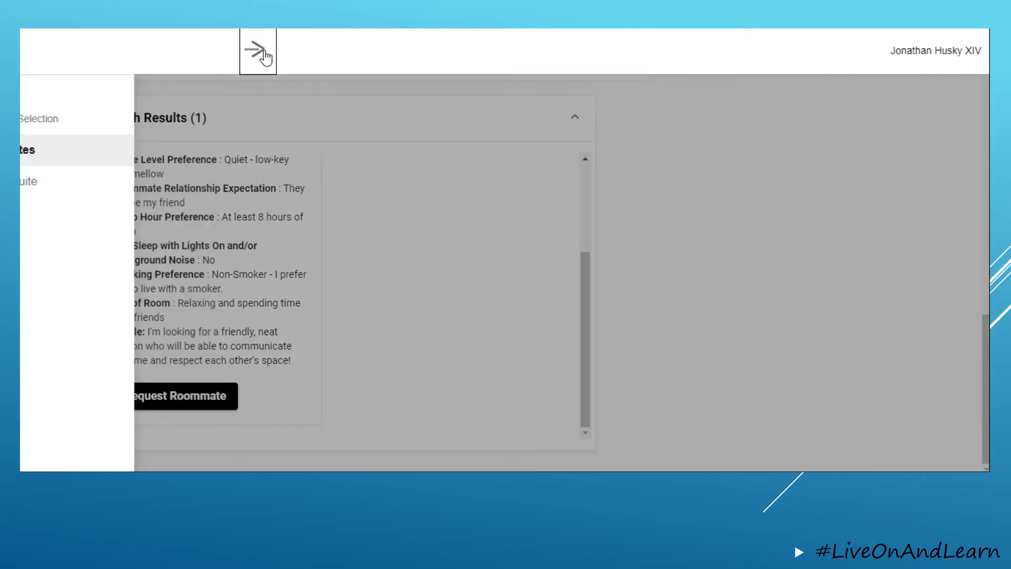
click(33, 92)
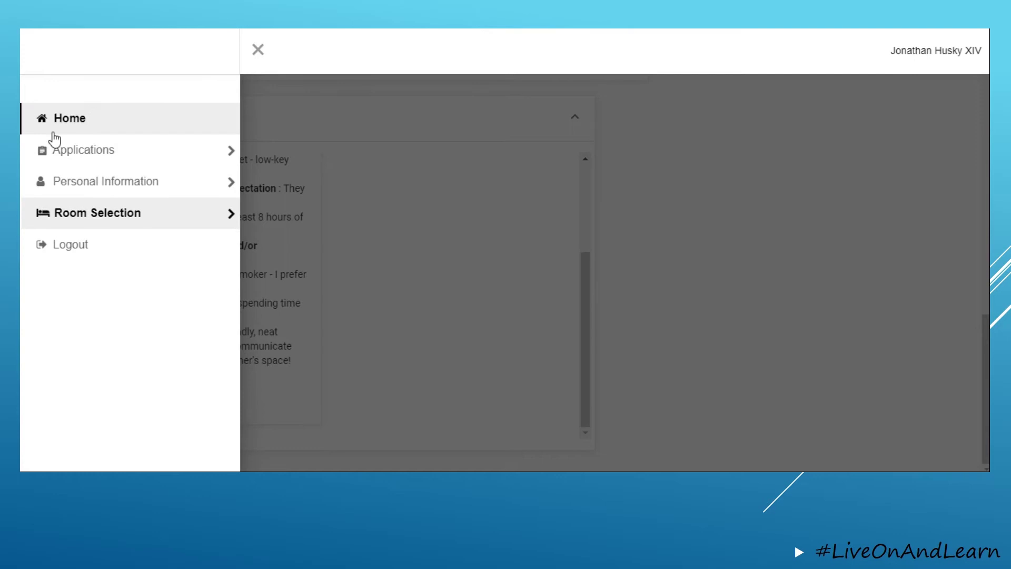
click(97, 183)
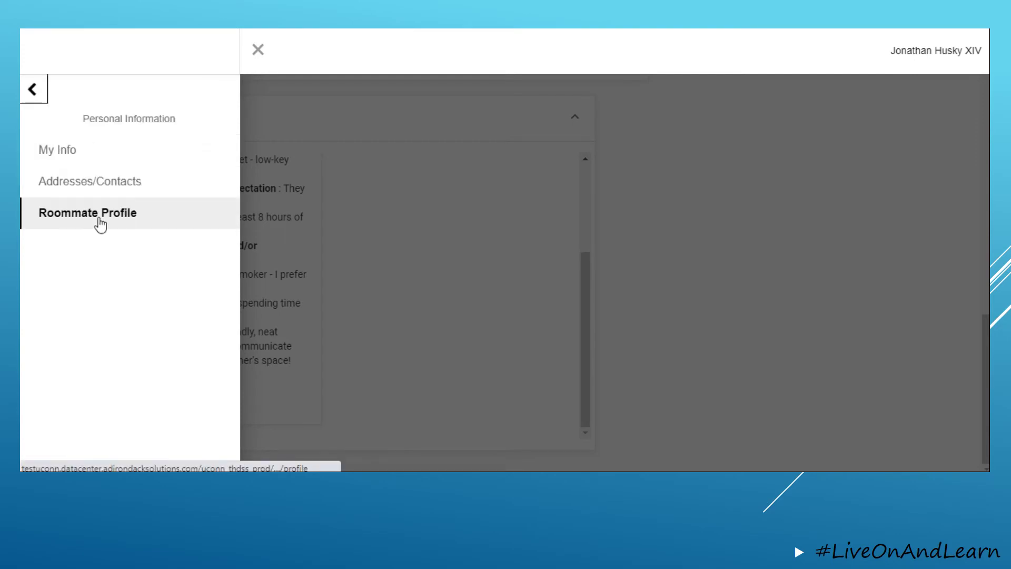
click(258, 52)
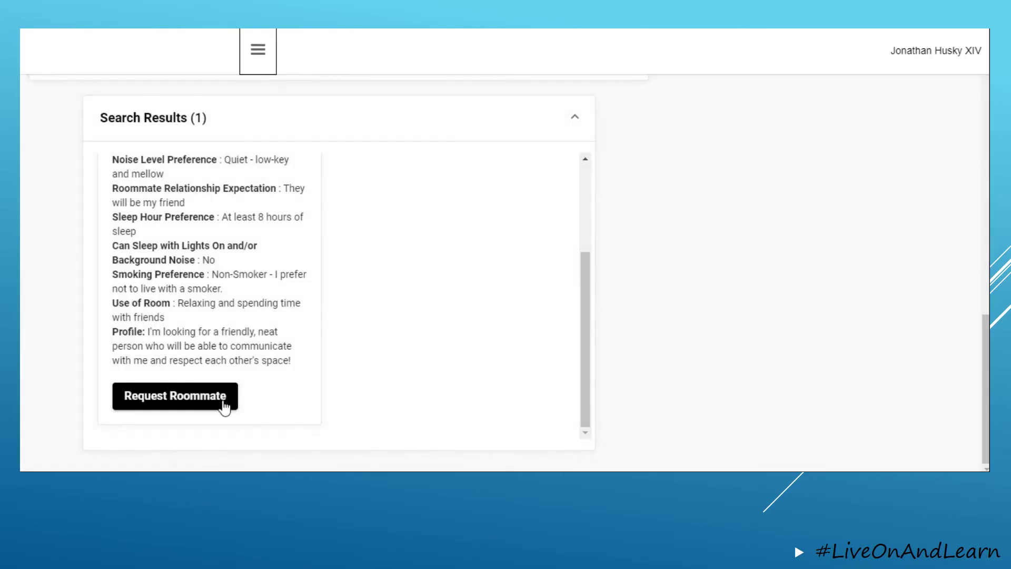
- Request the matching student as roommate and check the new unmatched request's row actions
click(162, 403)
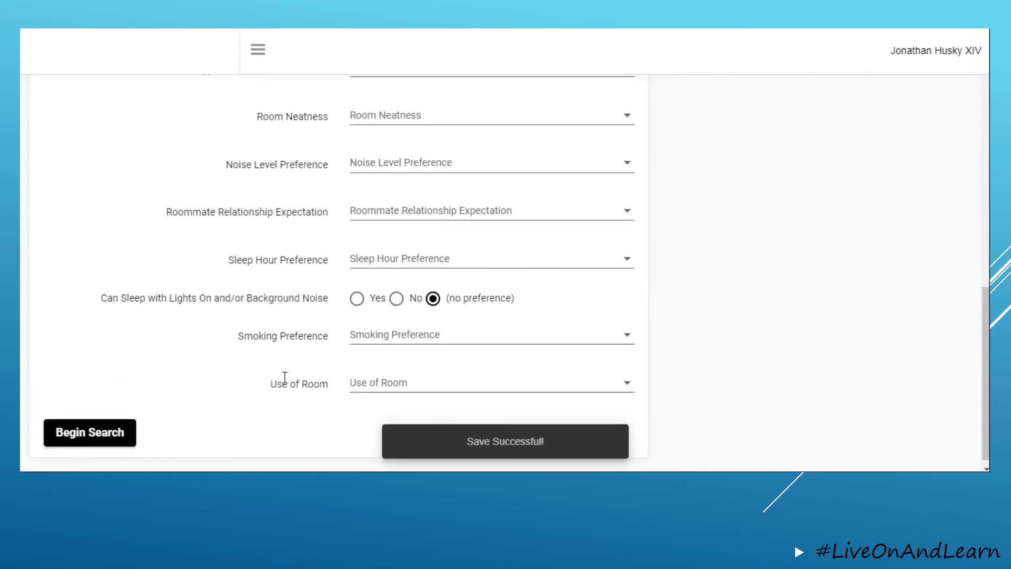
scroll(283, 377, up, 10)
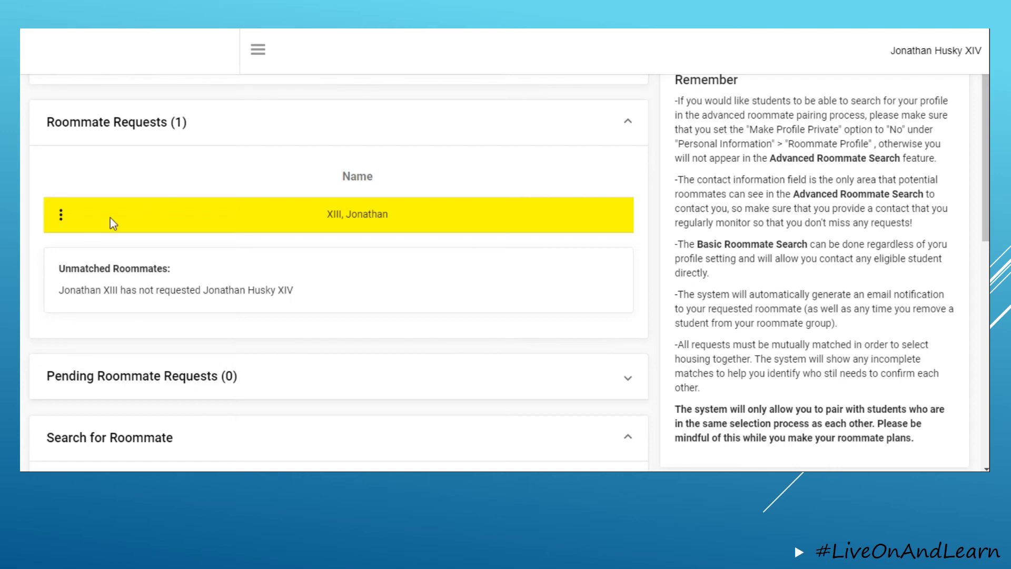
click(62, 213)
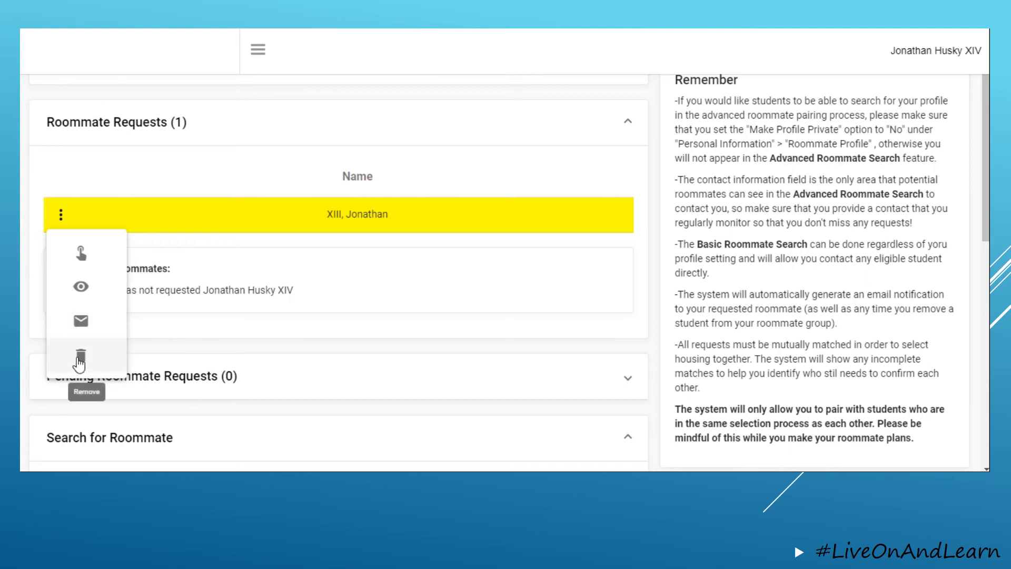
click(225, 261)
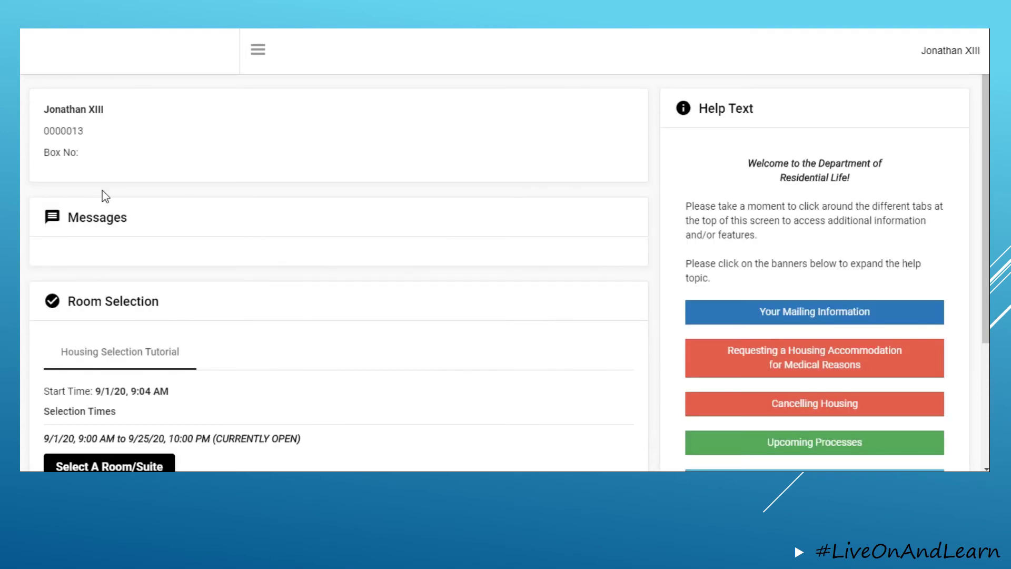
- On the second account, open Select Roommates and the pending request's three-dot actions menu
click(256, 53)
click(86, 210)
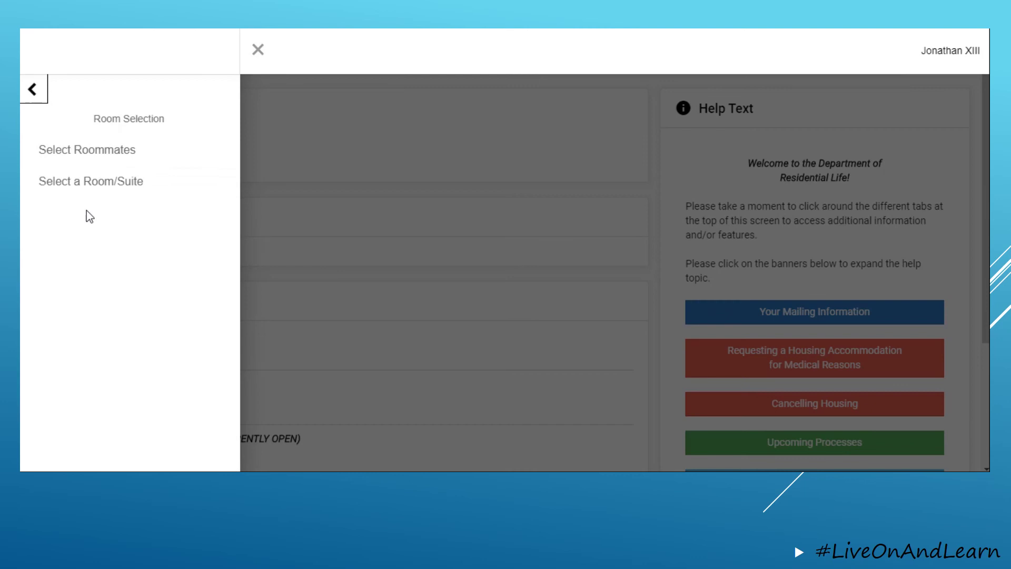
click(78, 148)
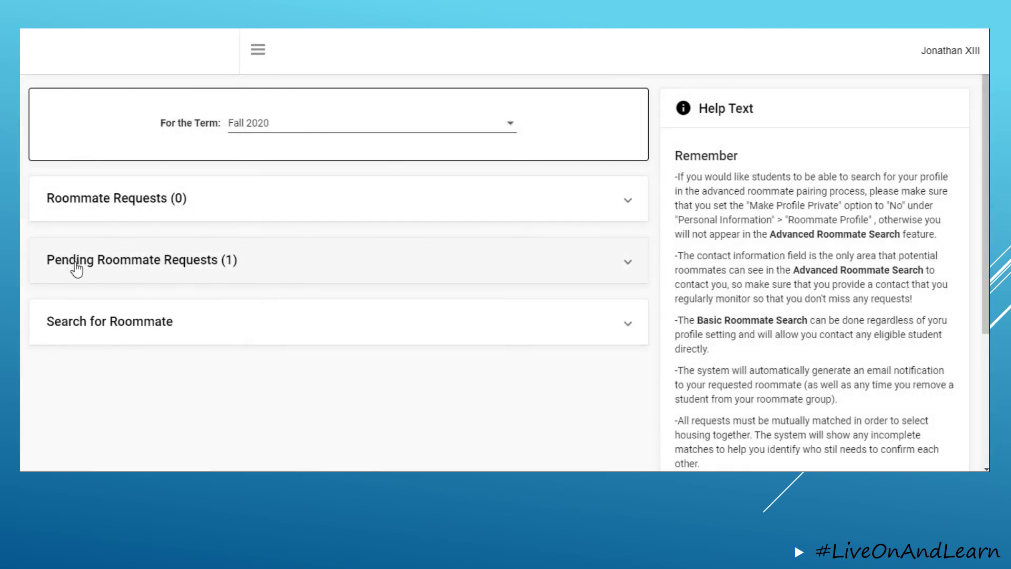
click(266, 263)
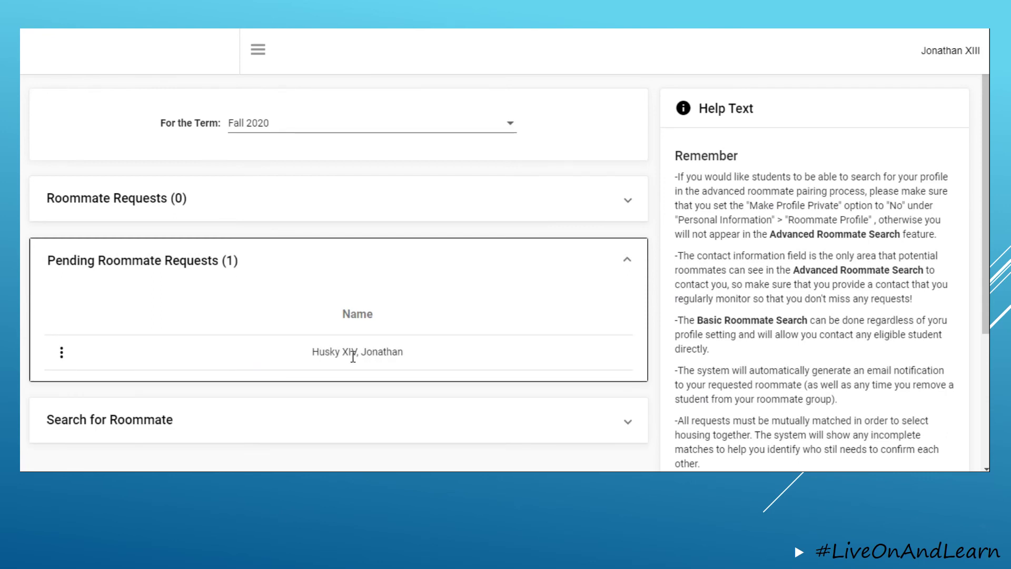
click(62, 352)
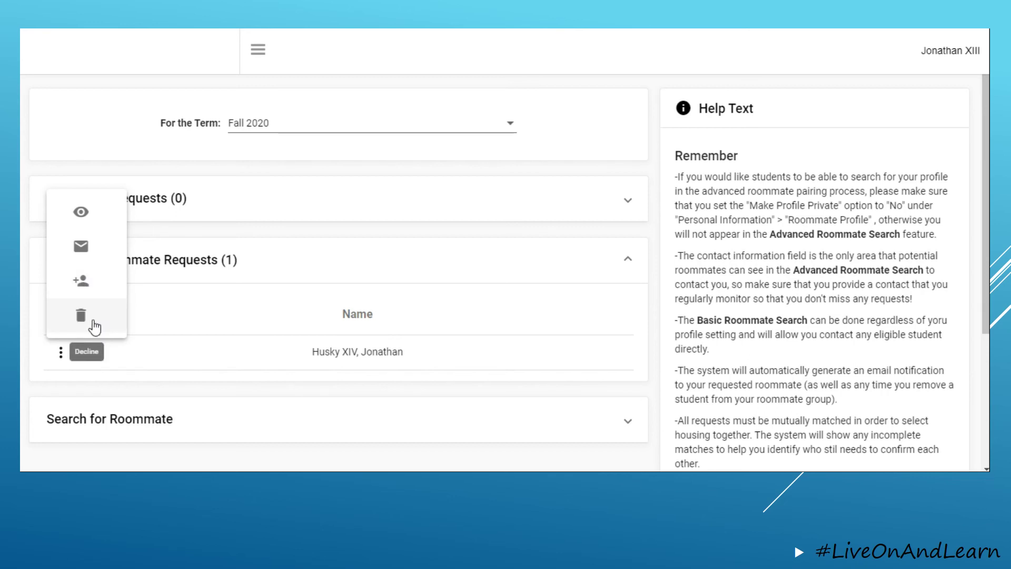
- Accept the pending request with the add-person icon, fully matching the roommate group
click(82, 281)
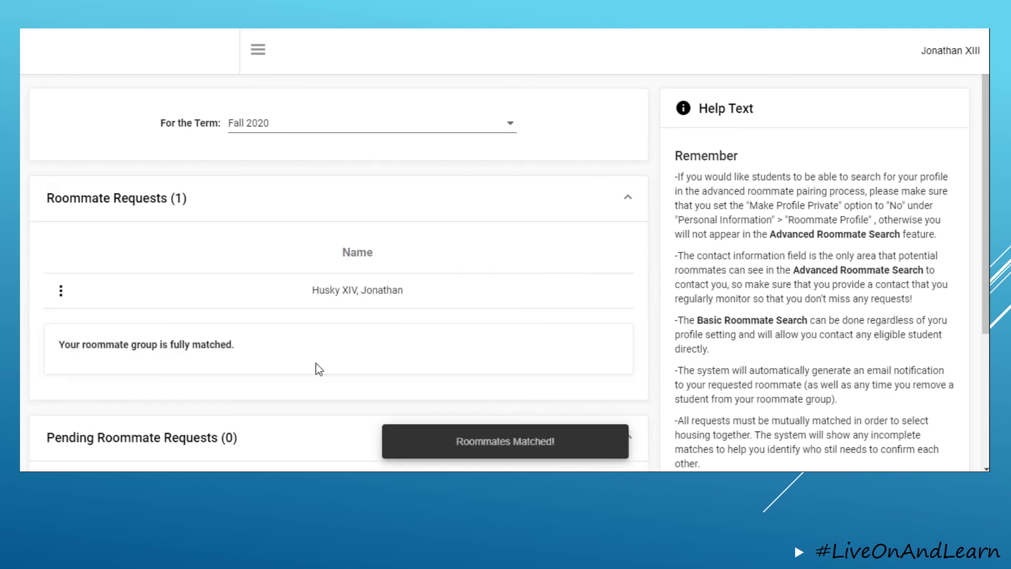